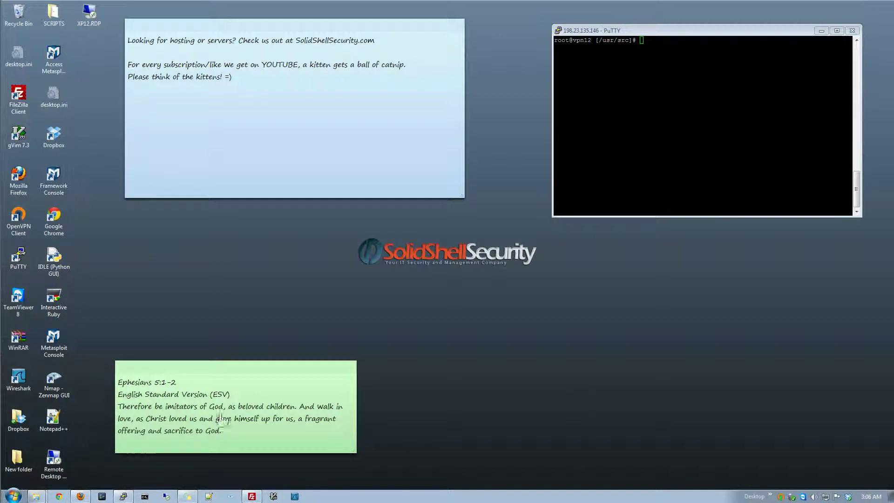
Restore the Firefox window showing the ConfigServer MailScanner Install/Upgrade page.
left_click(80, 497)
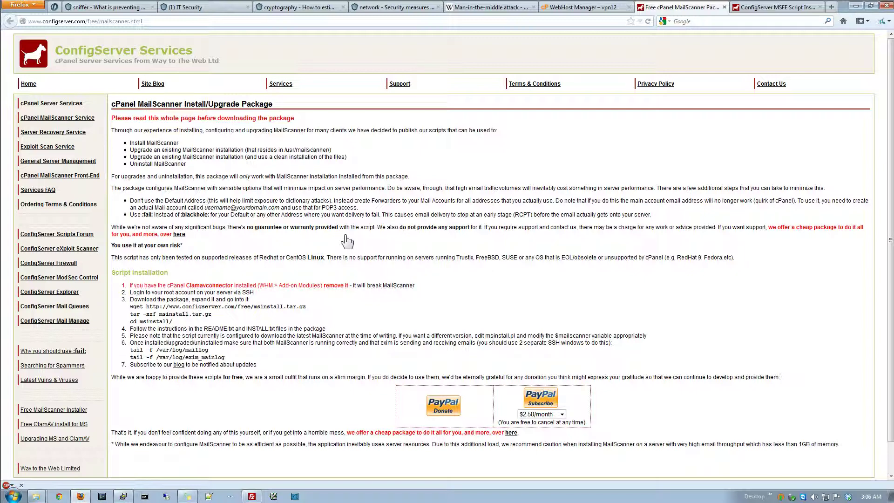
View the MSFE Installer Script page's shell commands, then return to the WebHost Manager home page.
left_click(767, 8)
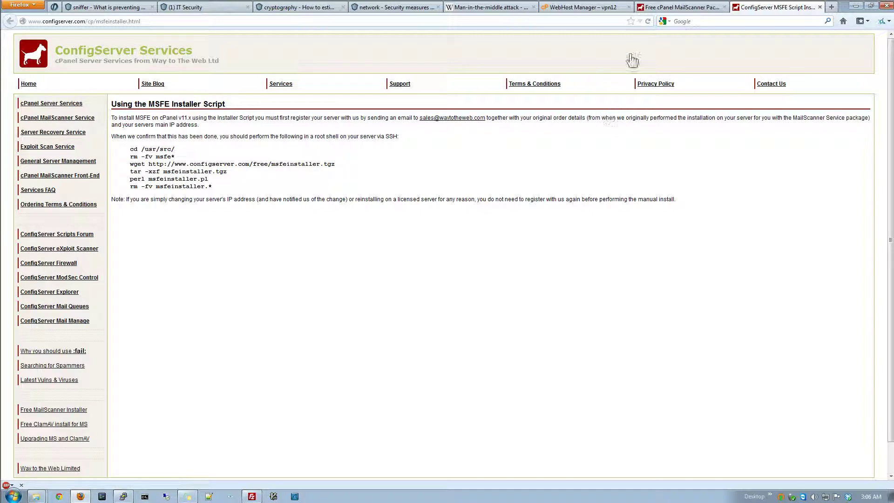
left_click(598, 8)
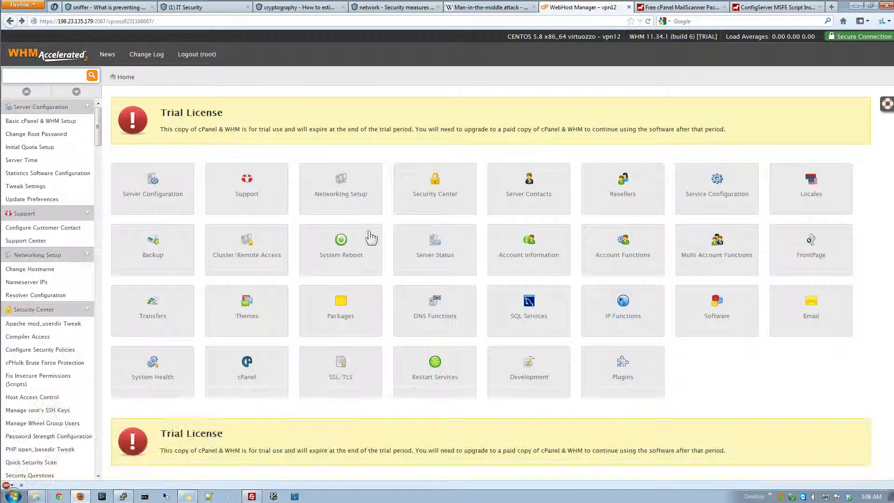
Browse cPanel > Manage Plugins, then open the Plugins page and the ConfigServer MailScanner FE plugin.
left_click(273, 384)
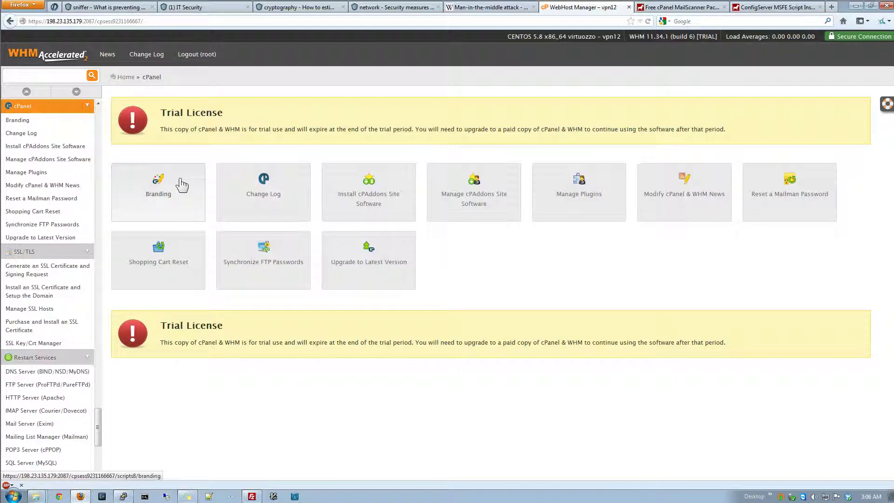
left_click(585, 197)
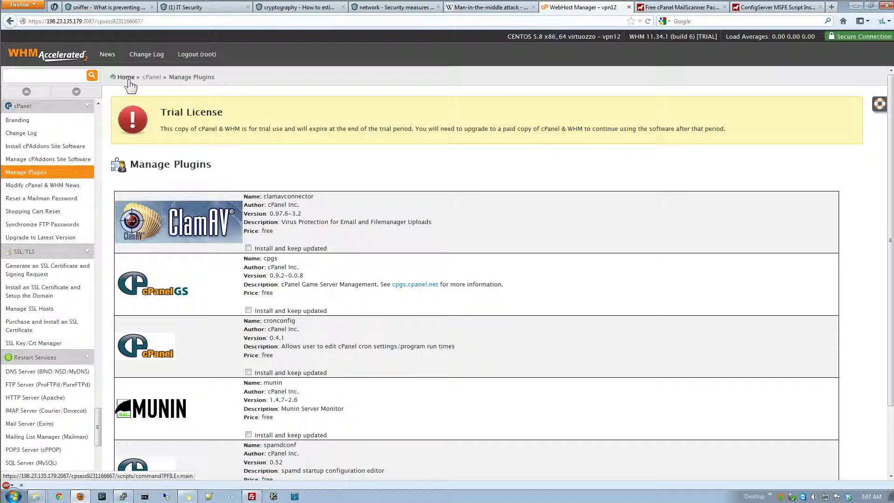
left_click(129, 81)
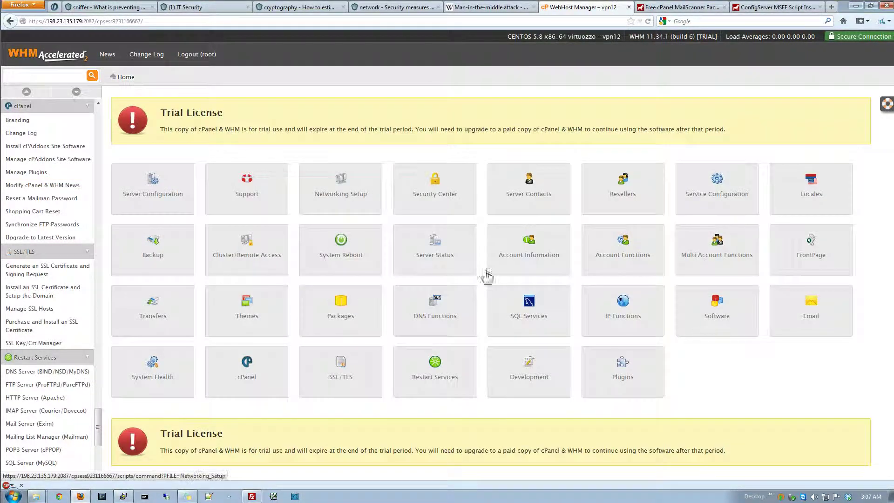
left_click(600, 374)
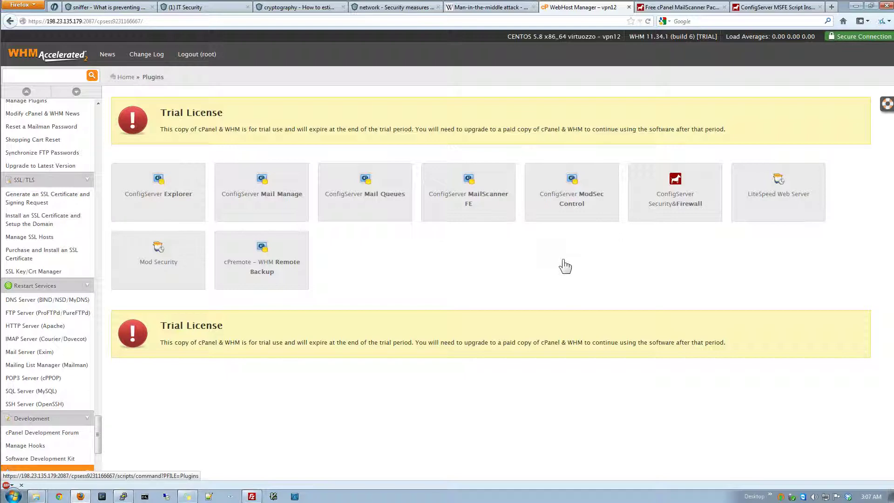
left_click(480, 208)
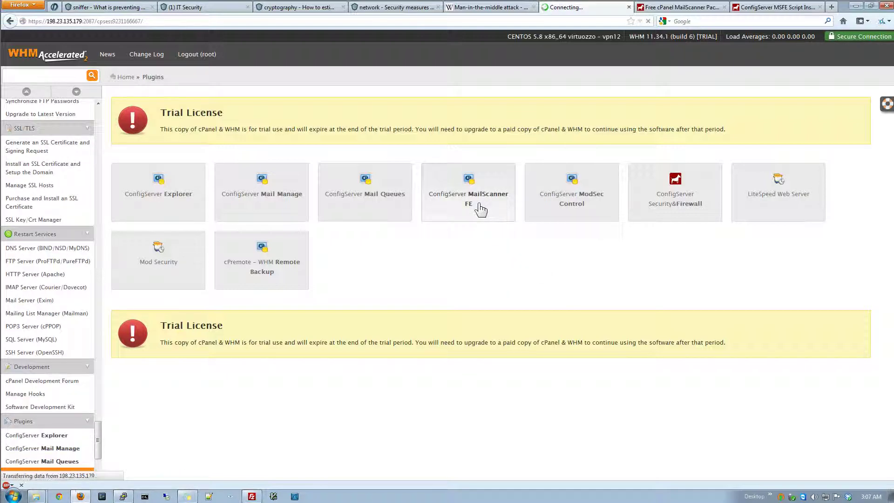
Scroll through the MailScanner Front-End page and display the last 30 lines of /var/log/maillog.
scroll(411, 168, "down", 1)
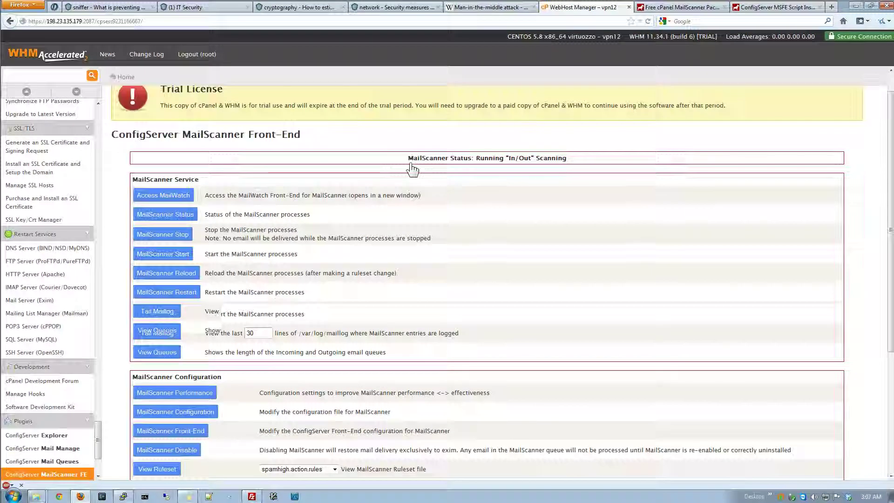
scroll(412, 168, "down", 5)
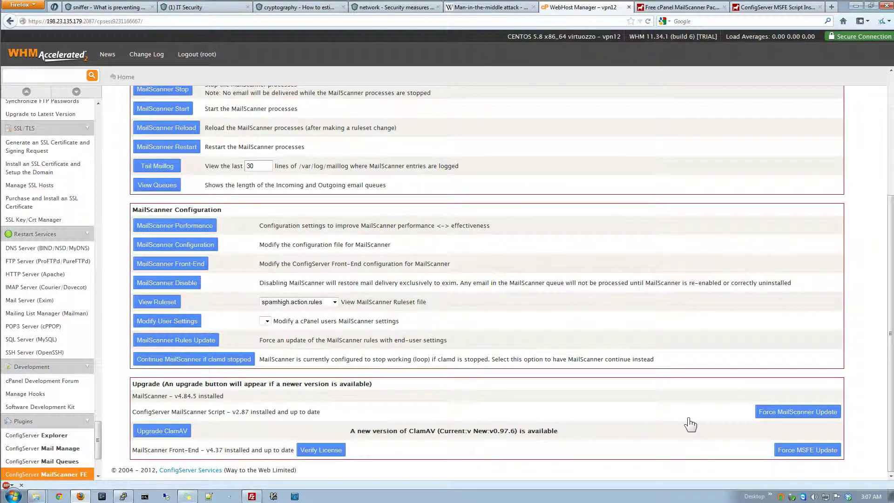
scroll(690, 425, "up", 5)
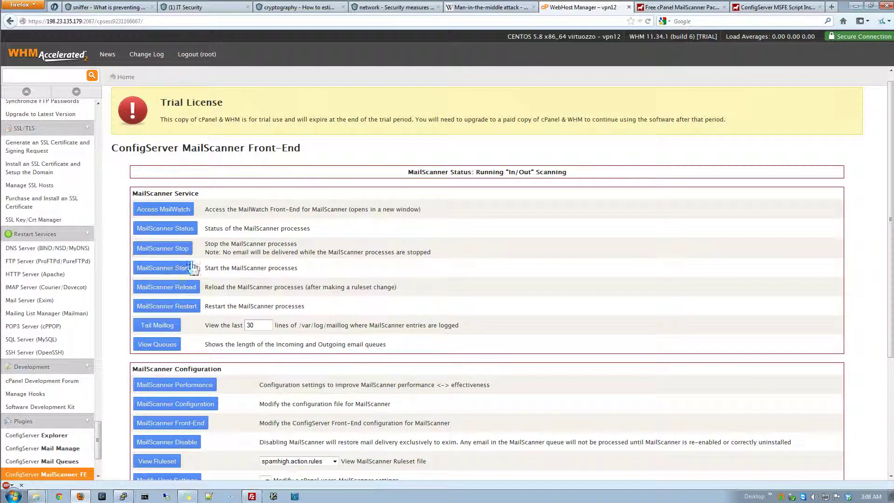
left_click(159, 326)
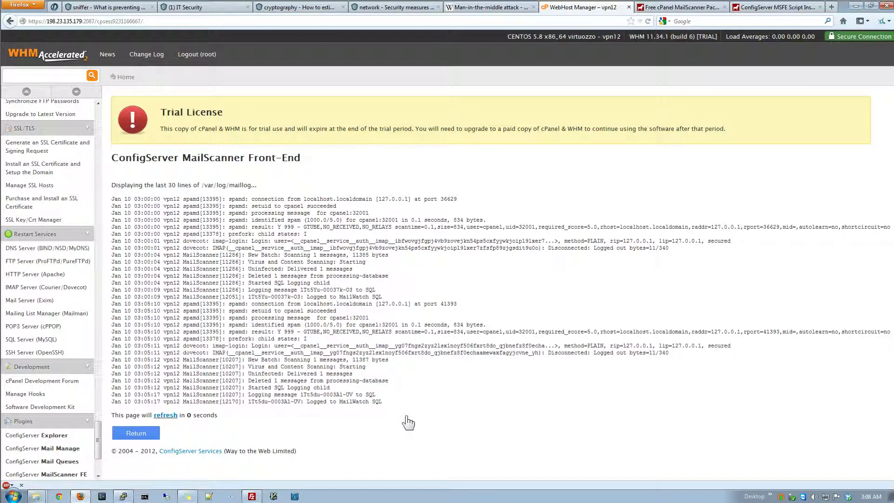
left_click(134, 433)
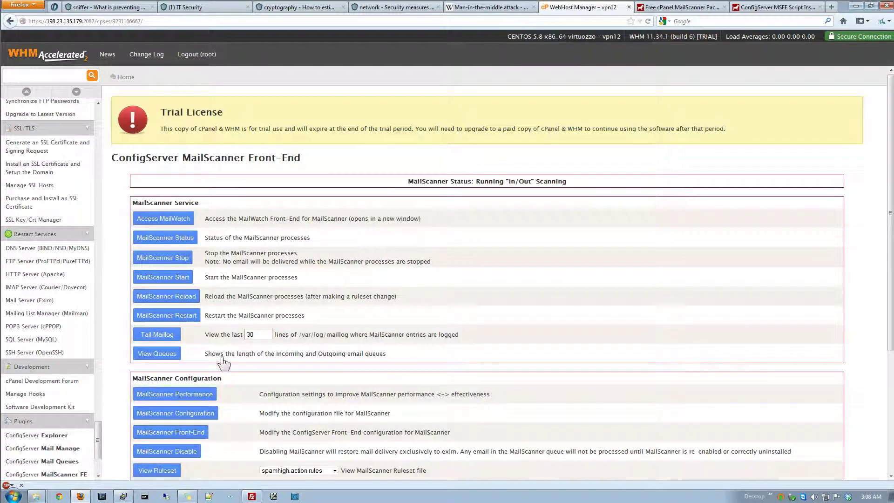
left_click(171, 356)
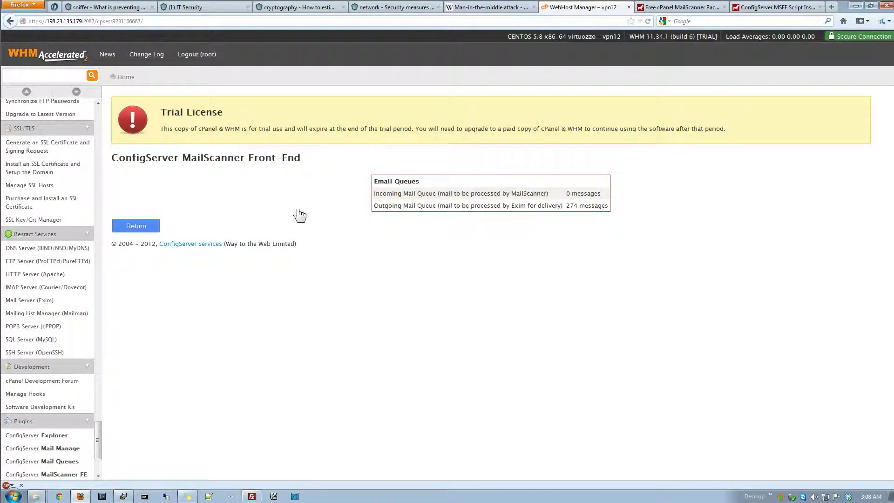
left_click(141, 226)
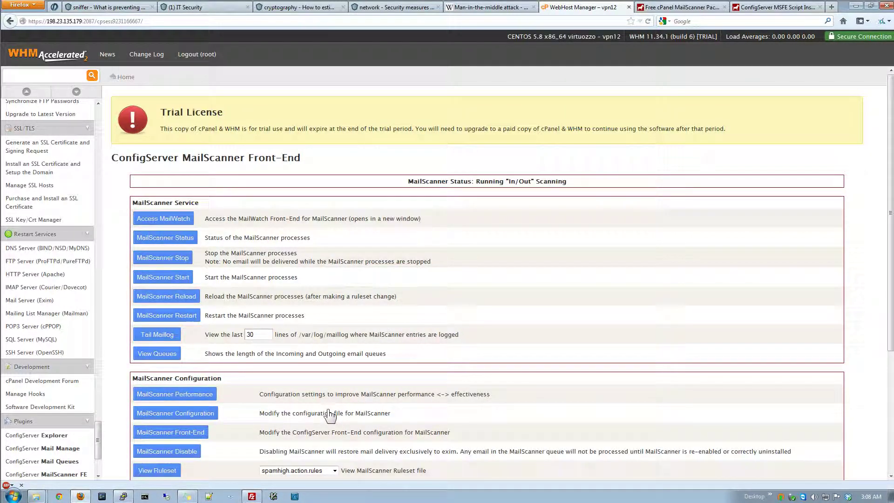
Look over the MailScanner ruleset files list, leaving spamhigh.action.rules selected.
scroll(330, 416, "down", 3)
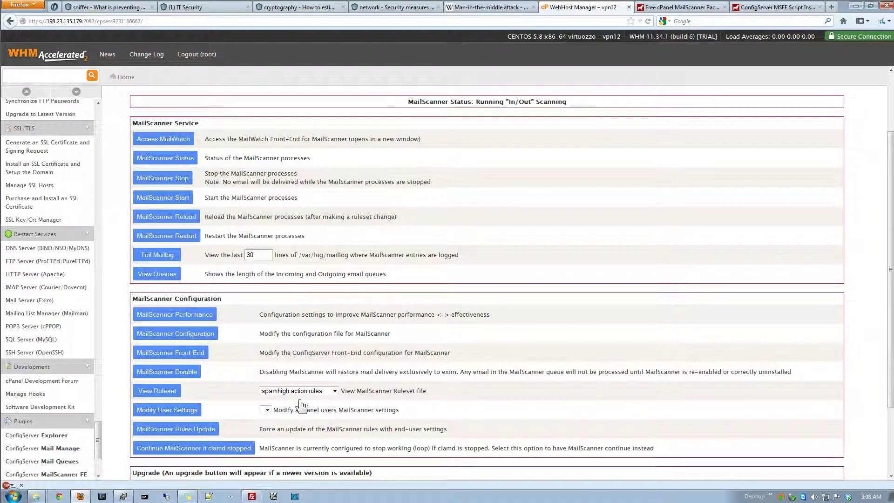
left_click(300, 392)
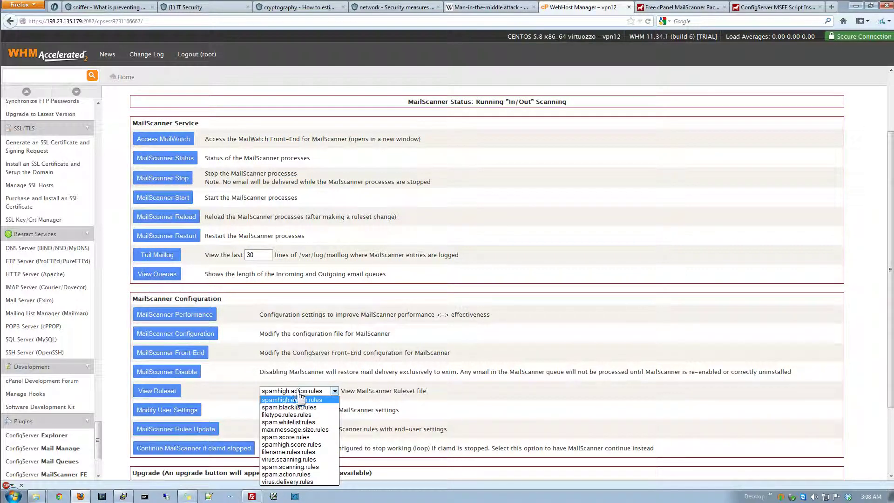
left_click(362, 403)
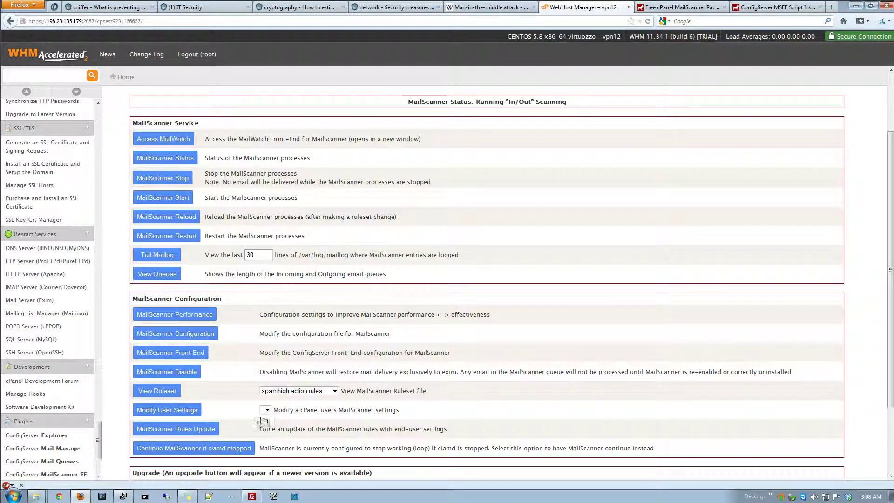
Update all users' MailScanner rules from current settings, then open the MailScanner configuration file.
left_click(214, 432)
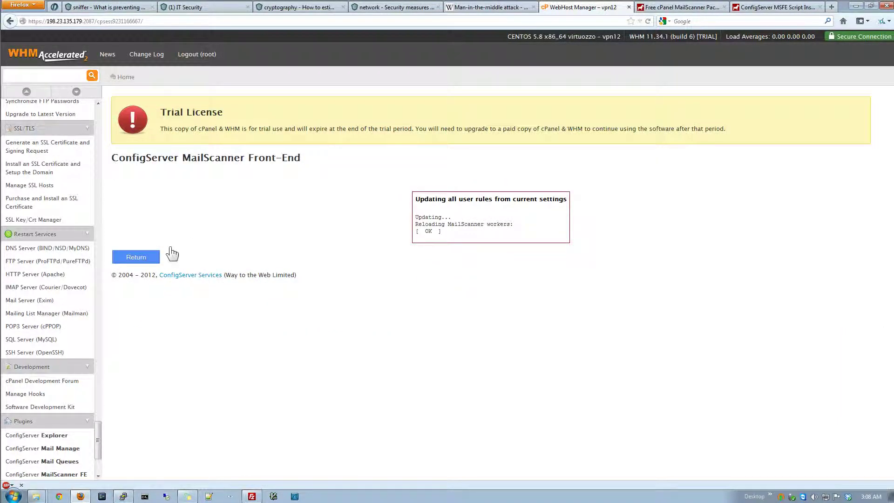
left_click(145, 256)
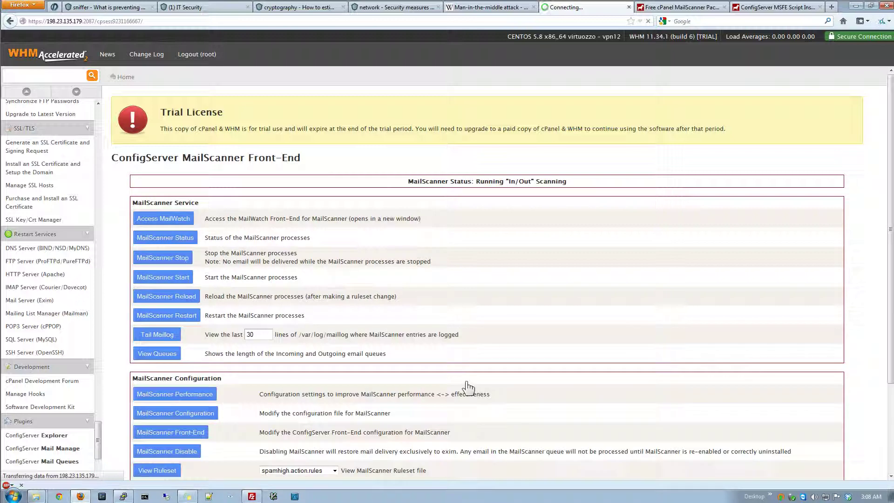
scroll(466, 389, "down", 6)
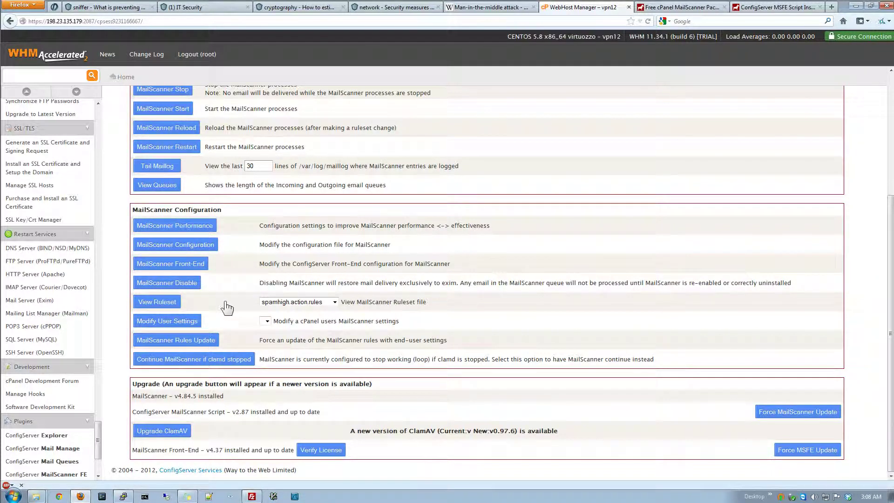
left_click(210, 248)
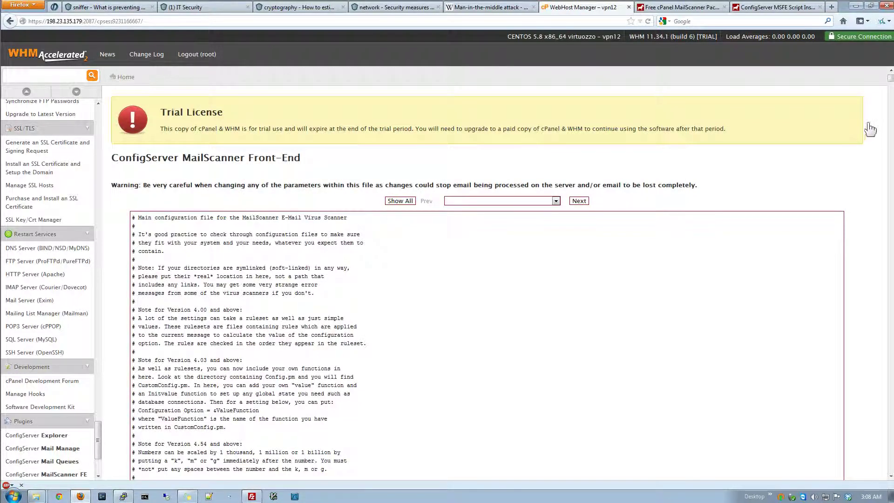
Review the configuration file's section list and scroll through its settings, then go back to the main page.
left_click(536, 201)
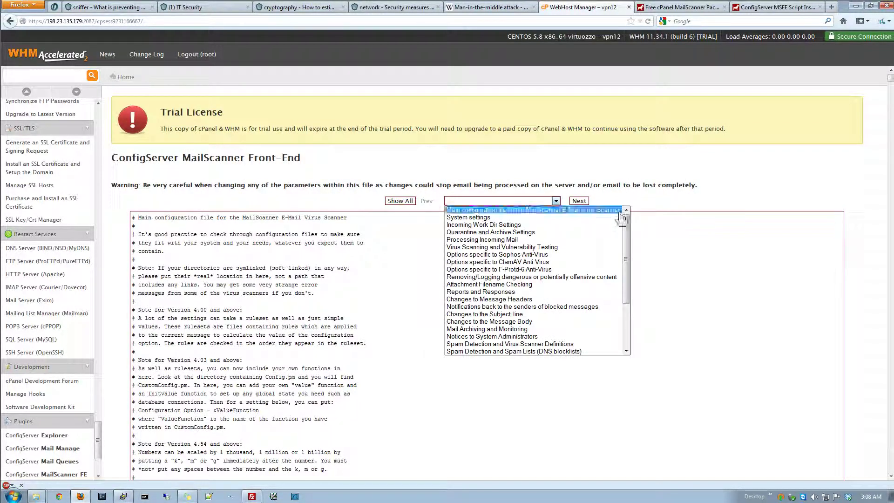
mouse_move(626, 238)
left_mouse_down()
mouse_move(626, 283)
mouse_move(627, 219)
left_mouse_up()
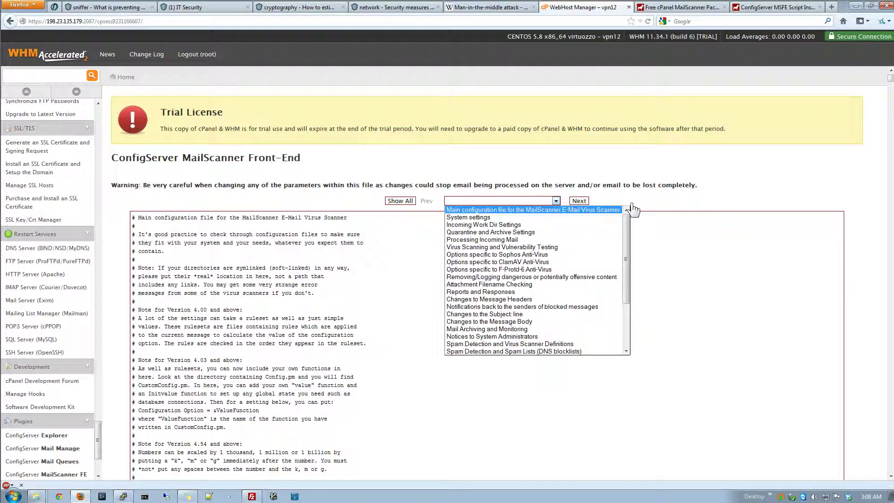
left_click(655, 205)
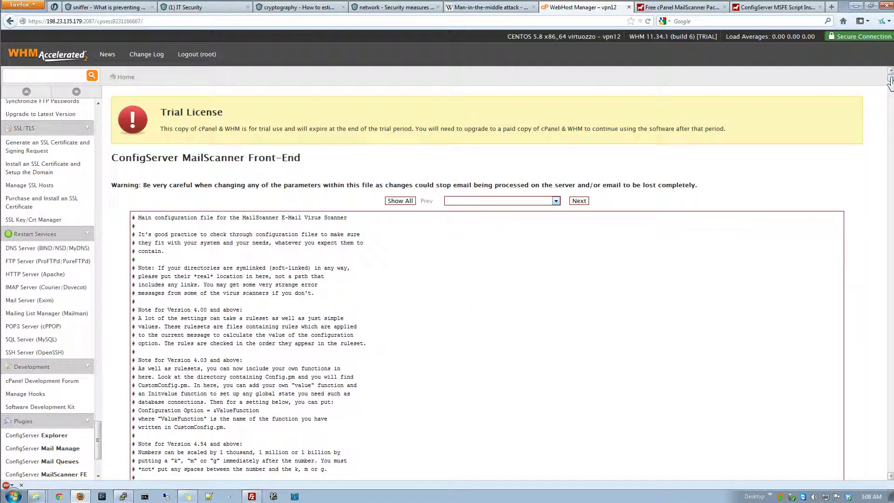
left_click_drag(889, 82, 872, 189)
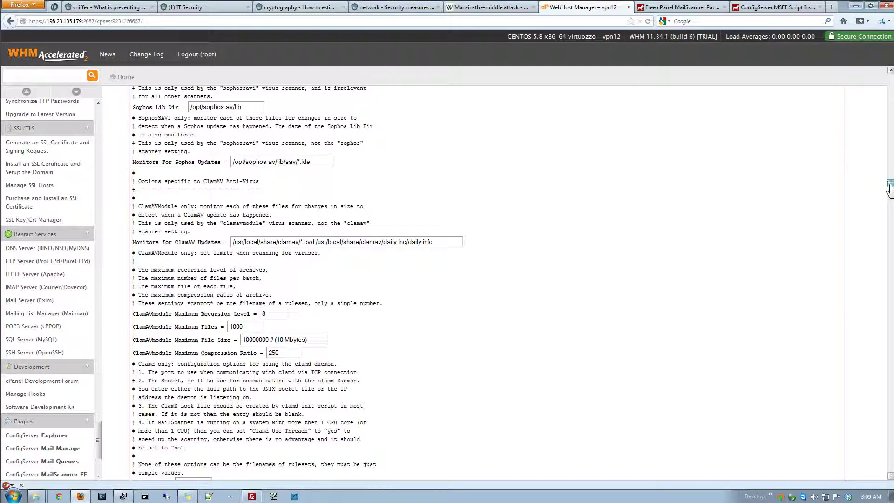
left_click_drag(890, 187, 889, 194)
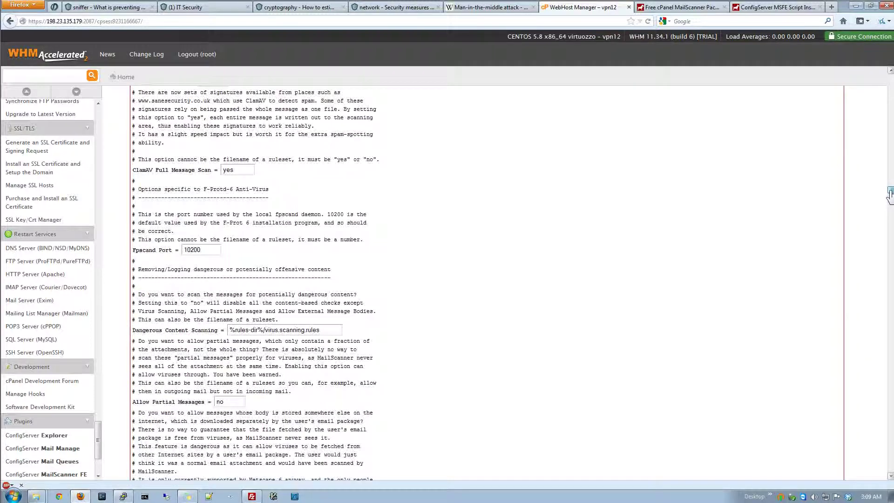
left_click_drag(889, 194, 875, 412)
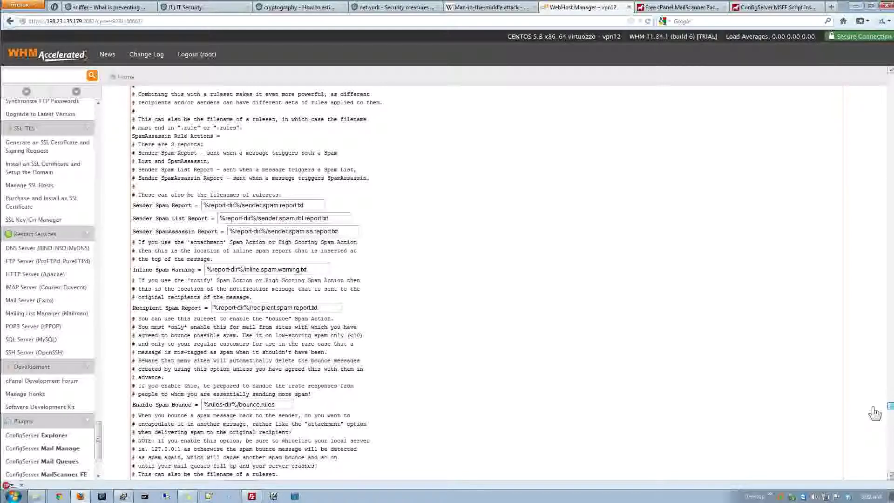
left_click_drag(875, 413, 887, 74)
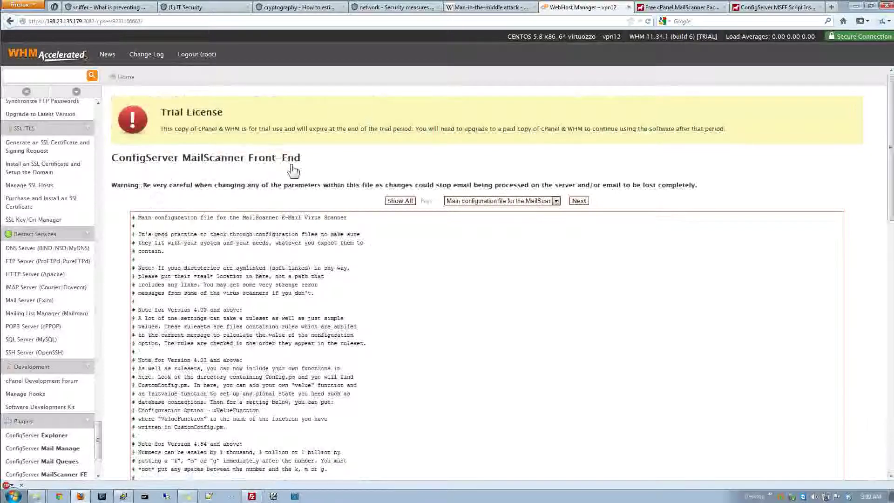
key("alt+Left")
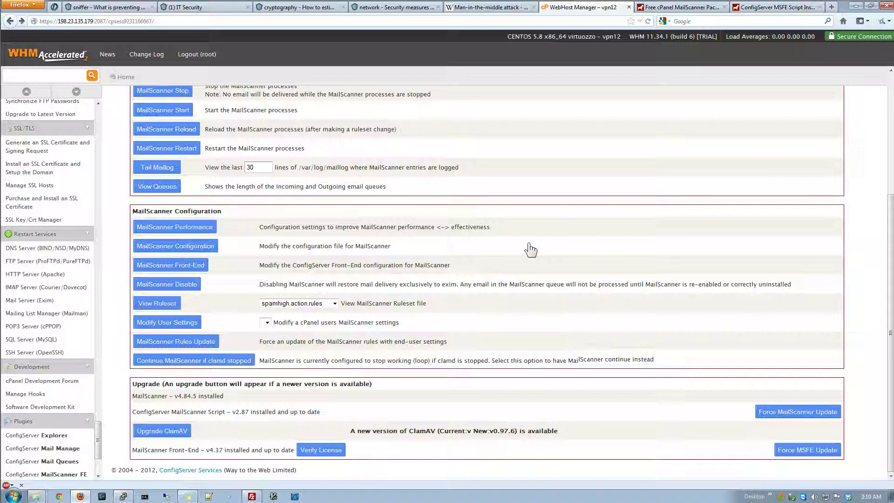
Scroll to the top of the MailScanner Front-End page and switch to the MSFE installer script page.
scroll(530, 250, "up", 5)
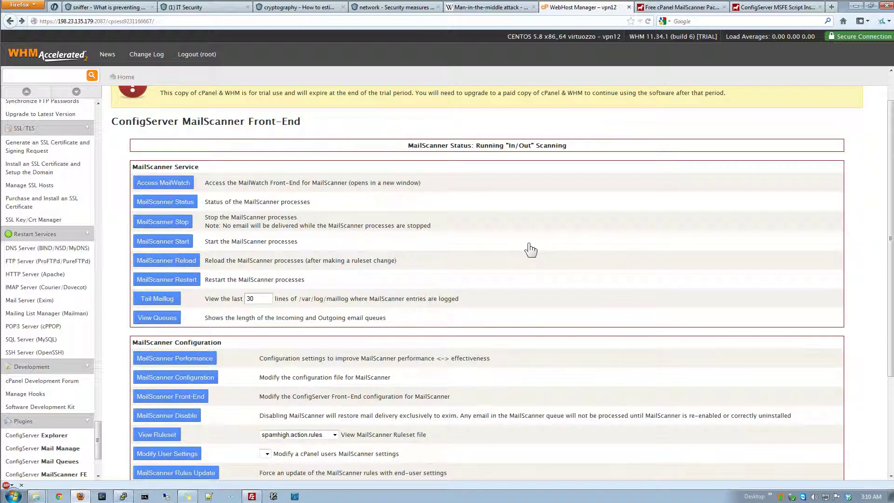
left_click(750, 7)
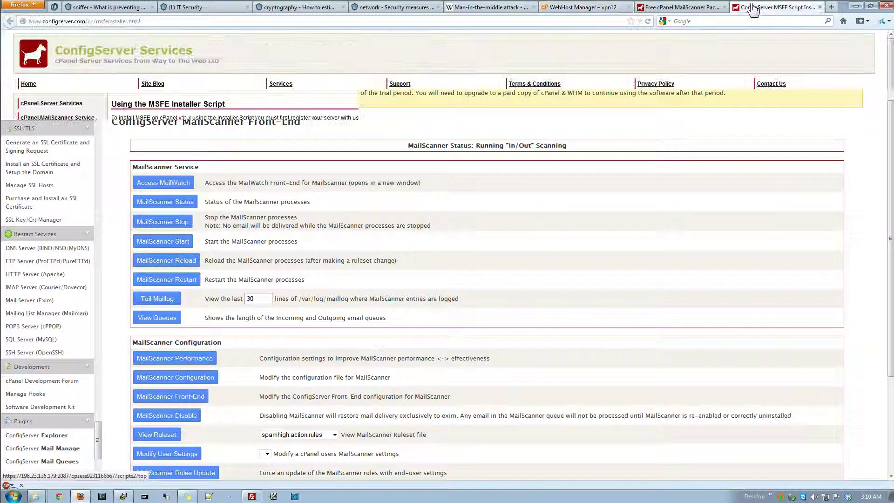
Open the ConfigServer services overview, highlight its opening paragraphs, then return to WebHost Manager.
left_click(285, 84)
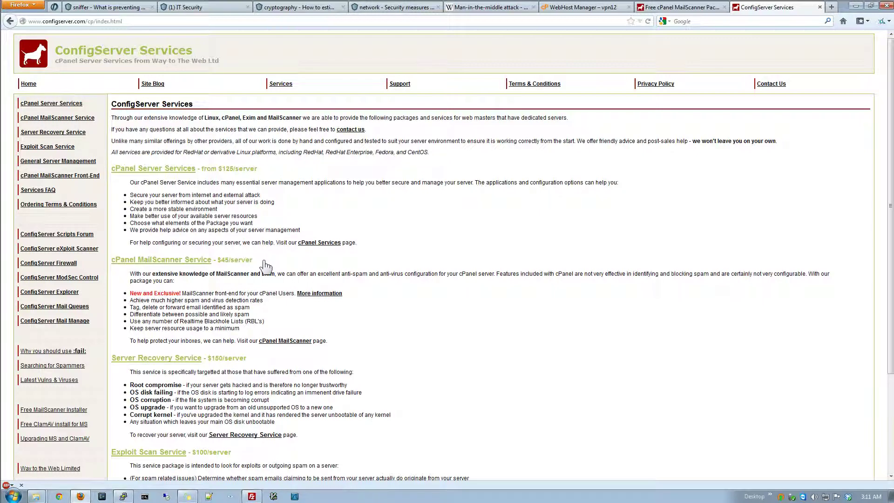
left_click_drag(265, 265, 484, 105)
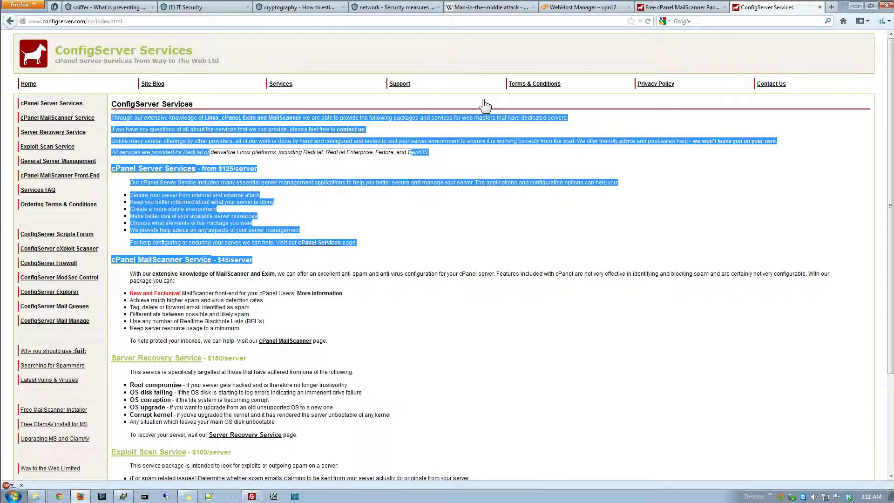
left_click(586, 54)
left_click(582, 10)
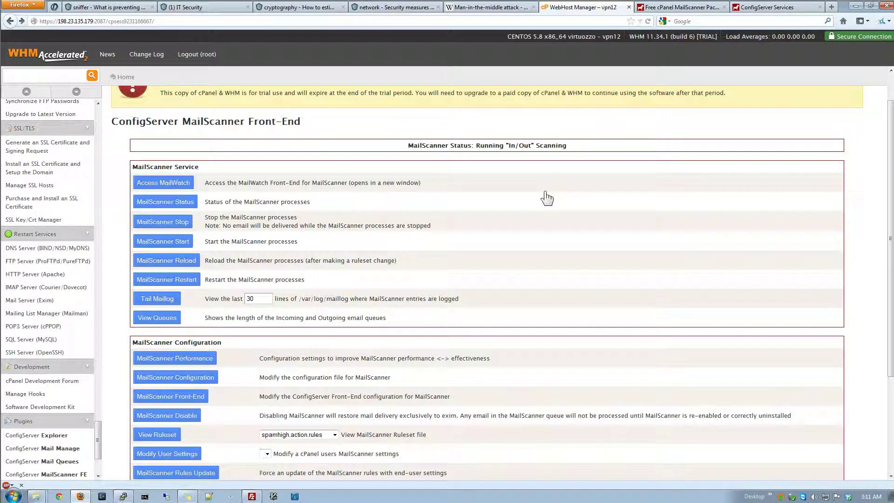
scroll(547, 198, "down", 5)
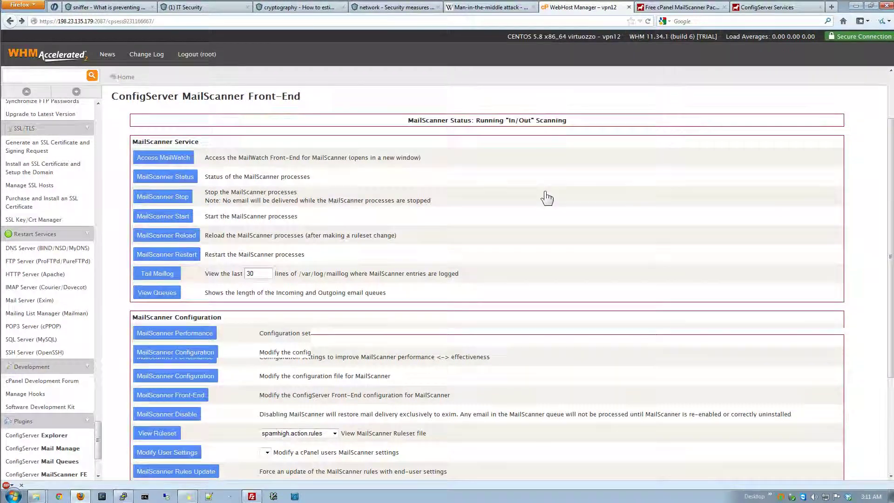